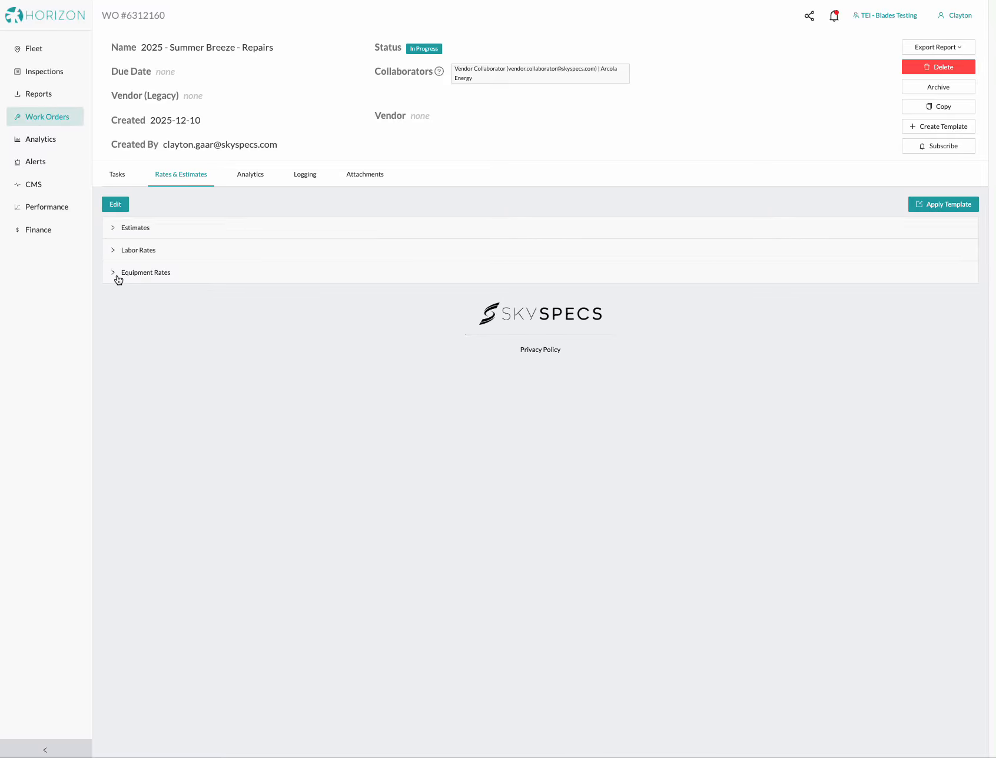
Check the work order's equipment rates and open the cost log of the in-progress repair task on turbine T-03
click(115, 275)
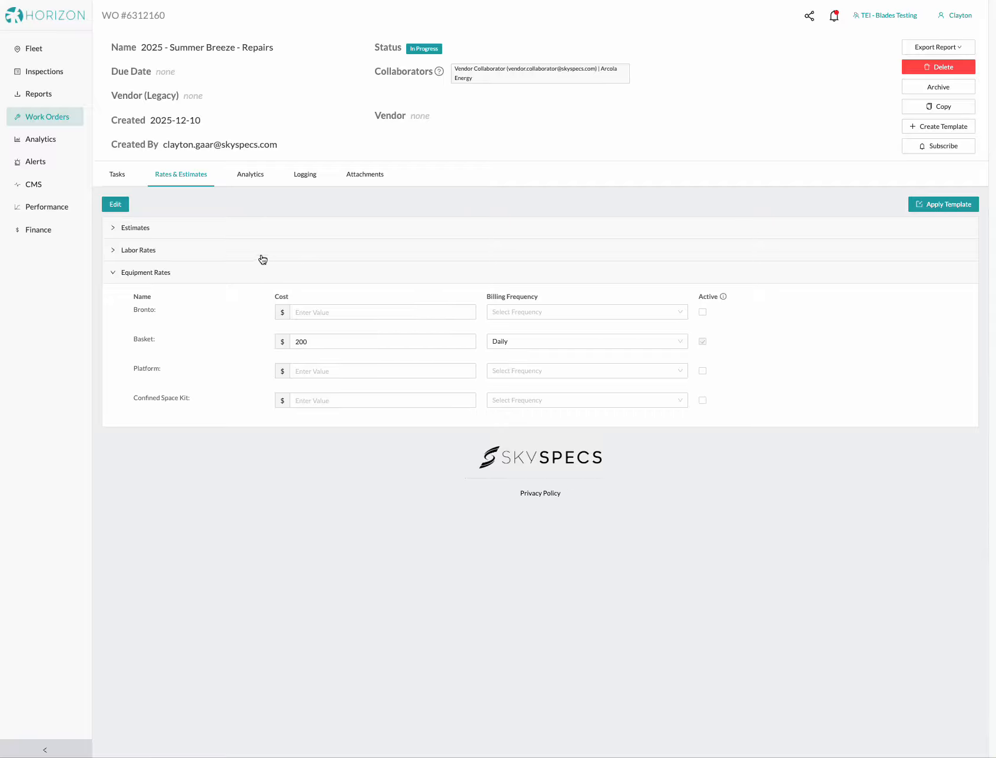
click(121, 176)
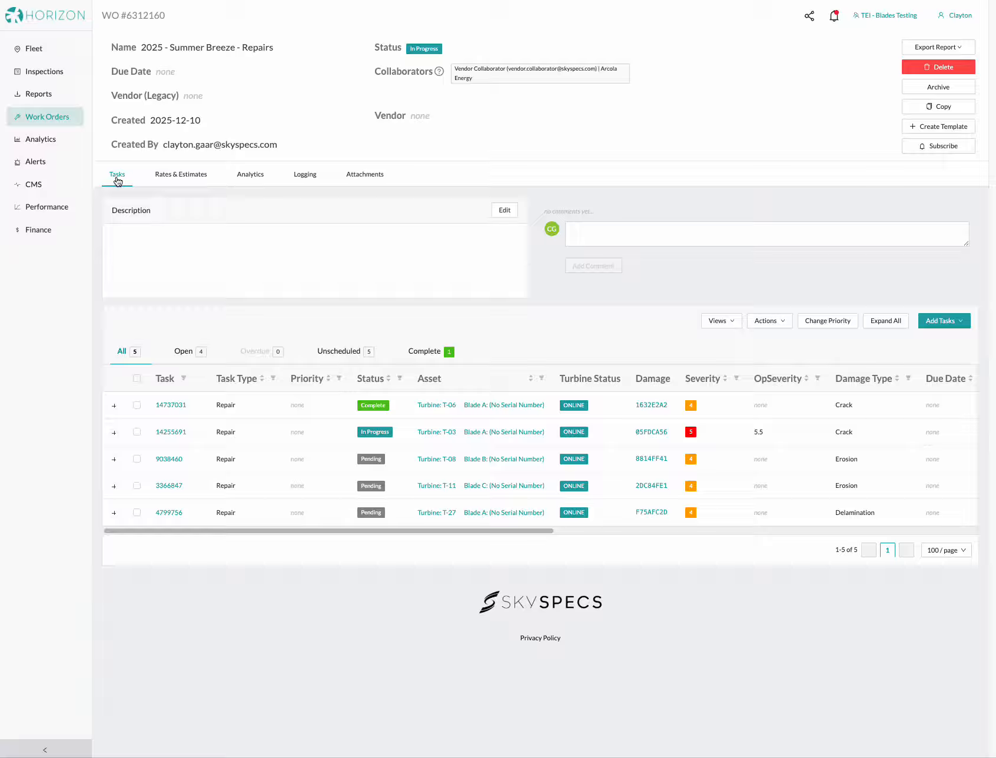
click(171, 432)
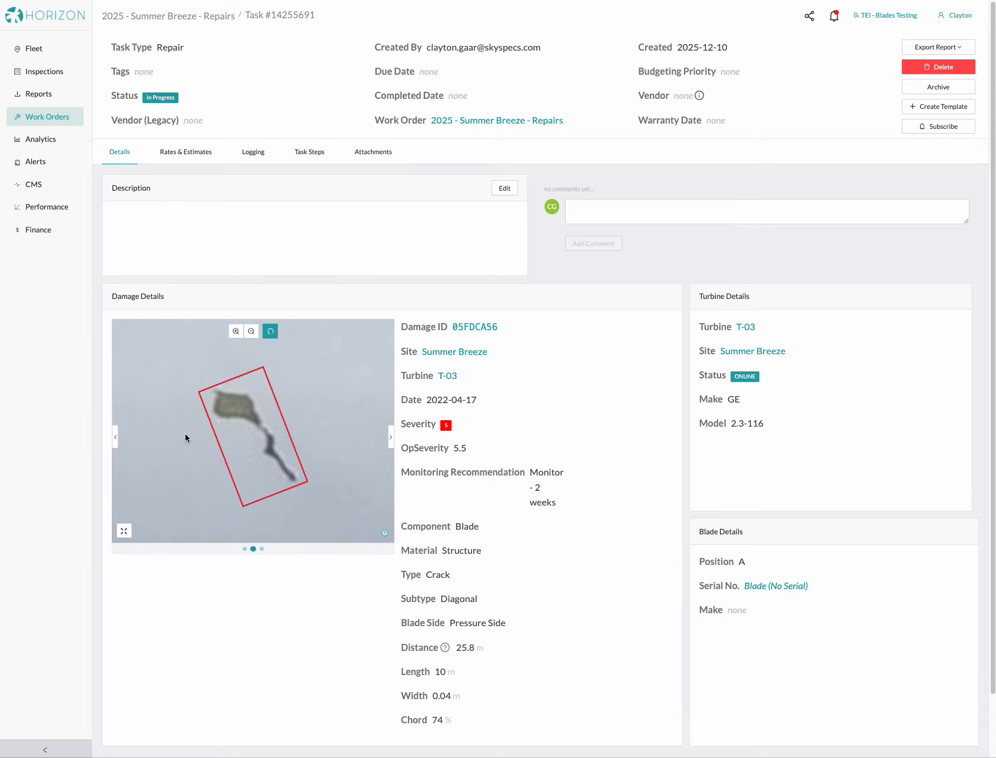
click(252, 154)
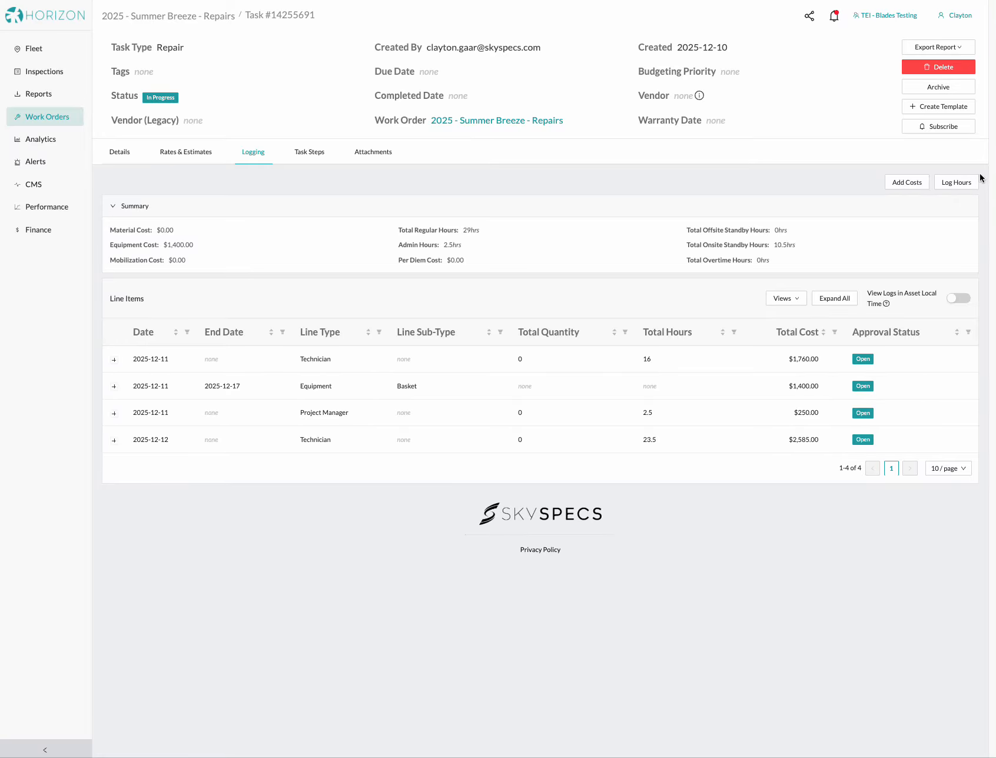
Start a new cost entry on the T-03 task with cost type Equipment and equipment log Basket
click(904, 184)
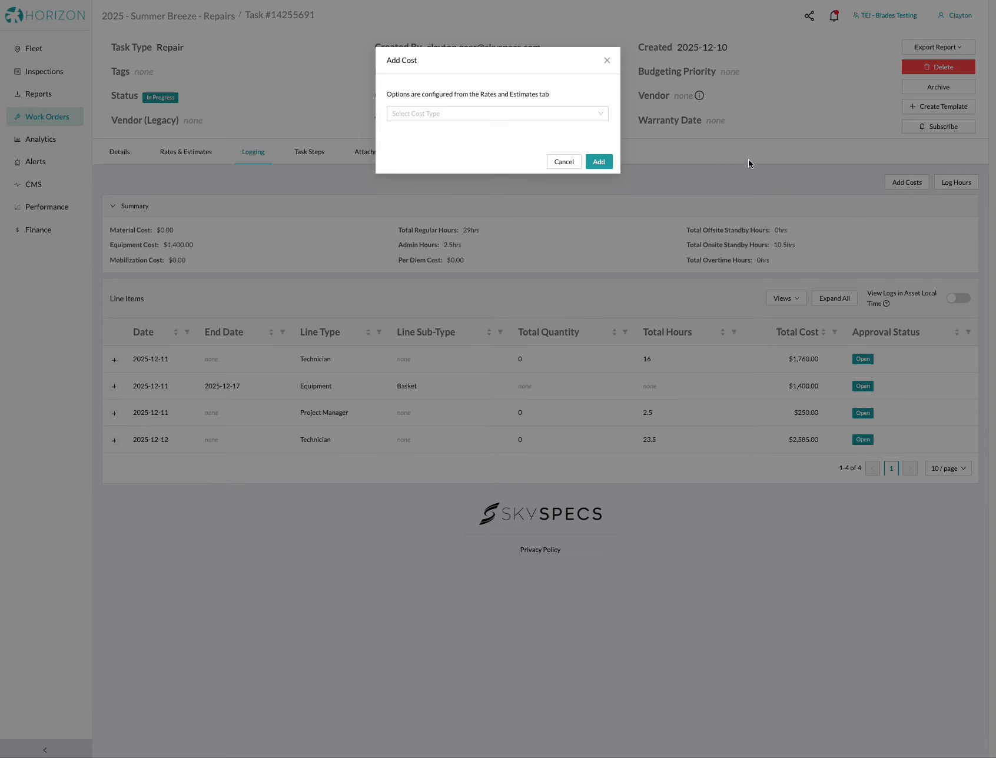
click(510, 115)
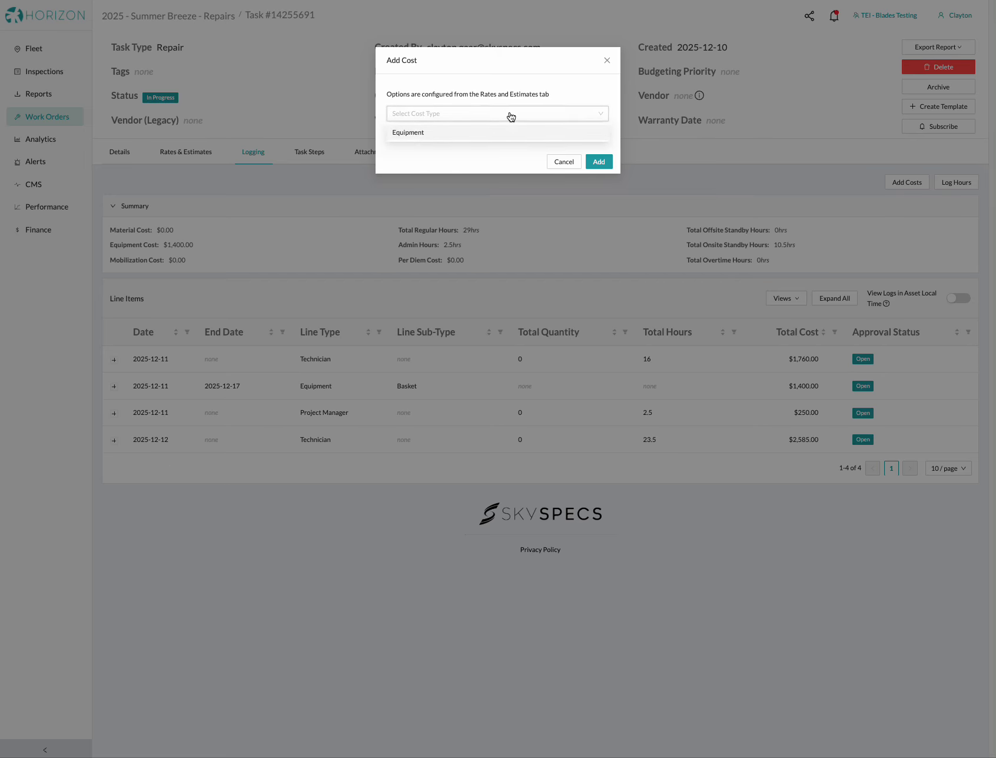
click(421, 134)
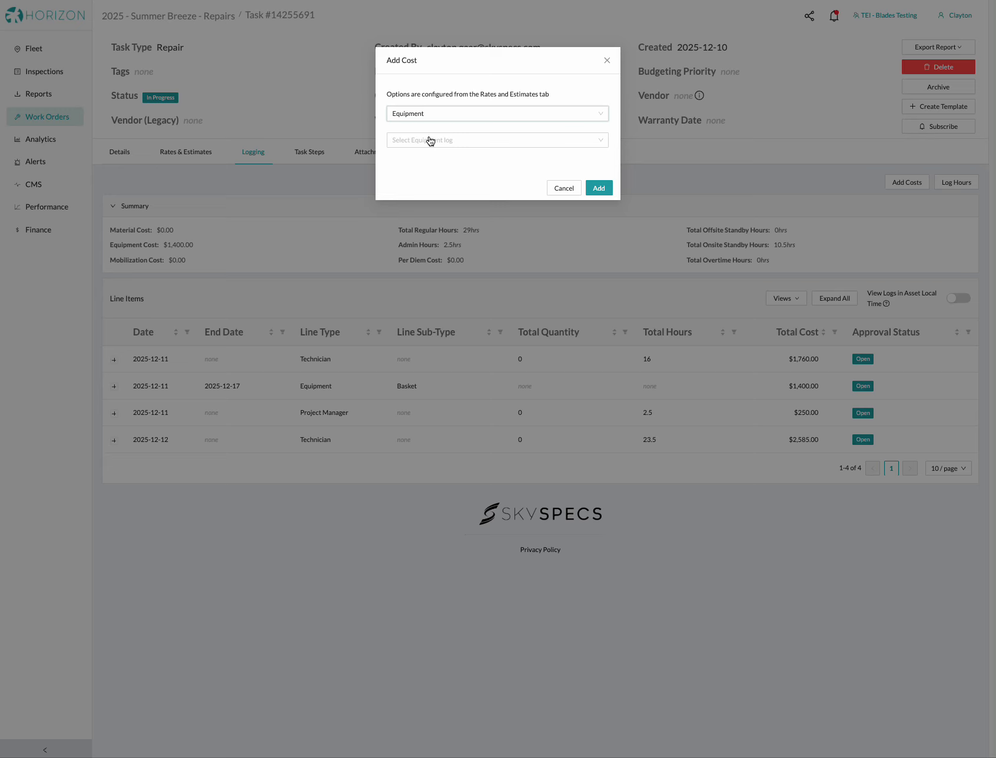
click(434, 143)
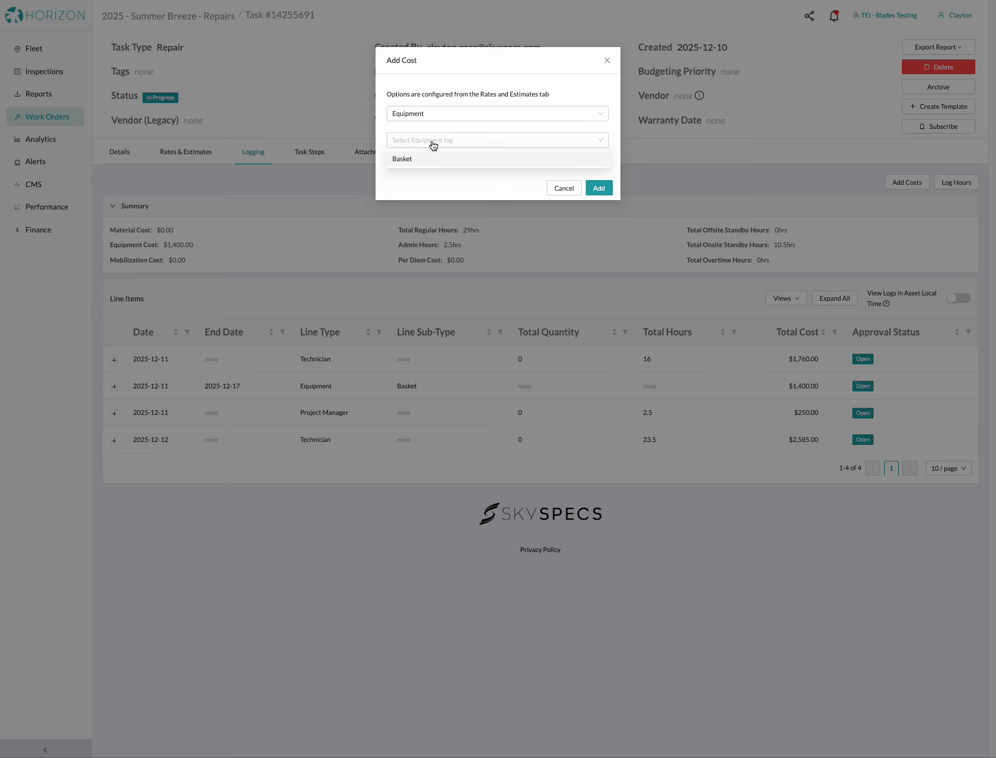
click(411, 165)
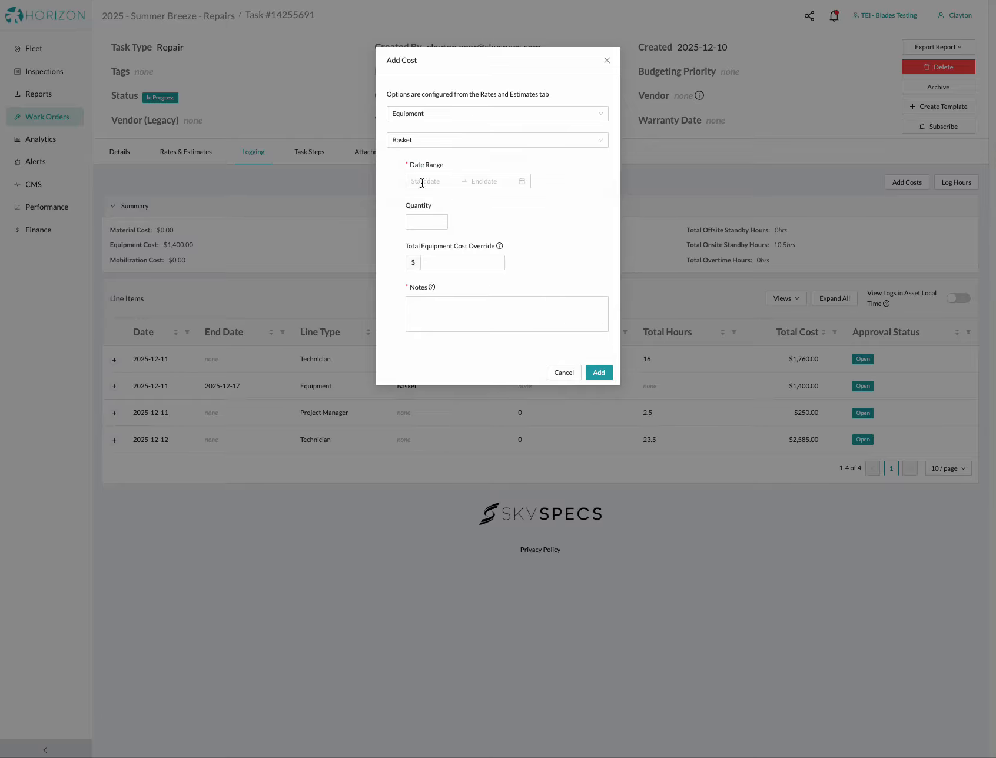
Add the basket cost with both dates 2026-01-08, quantity 1 and notes "1 day of basket rental", and inspect its line item details
click(422, 183)
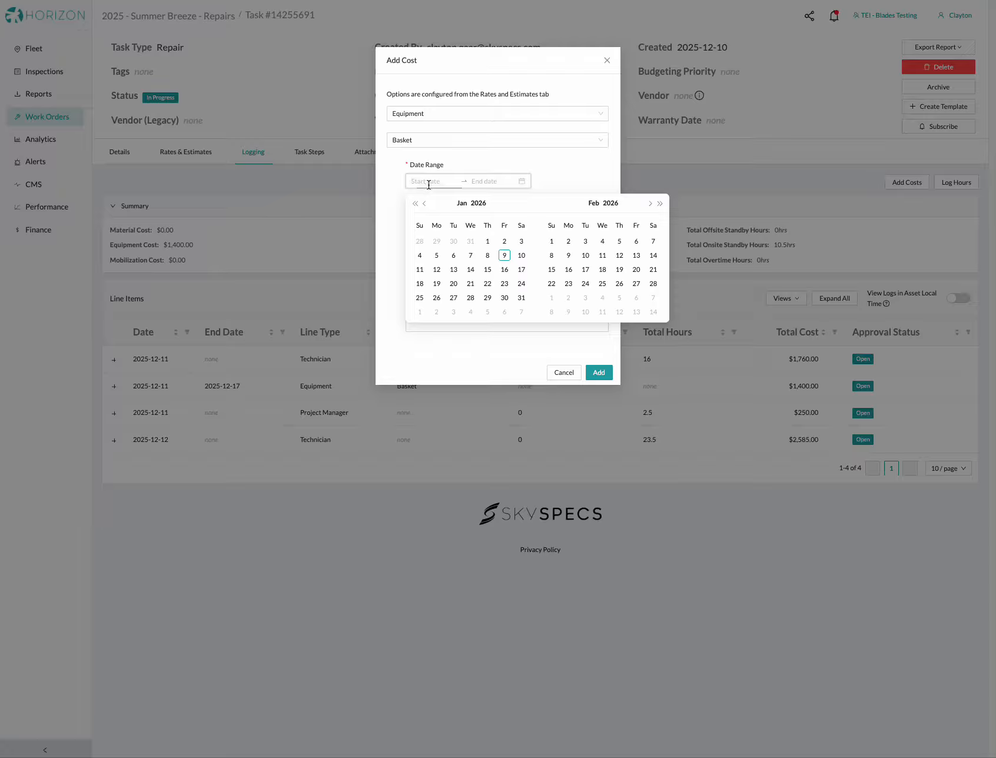
click(488, 256)
click(487, 255)
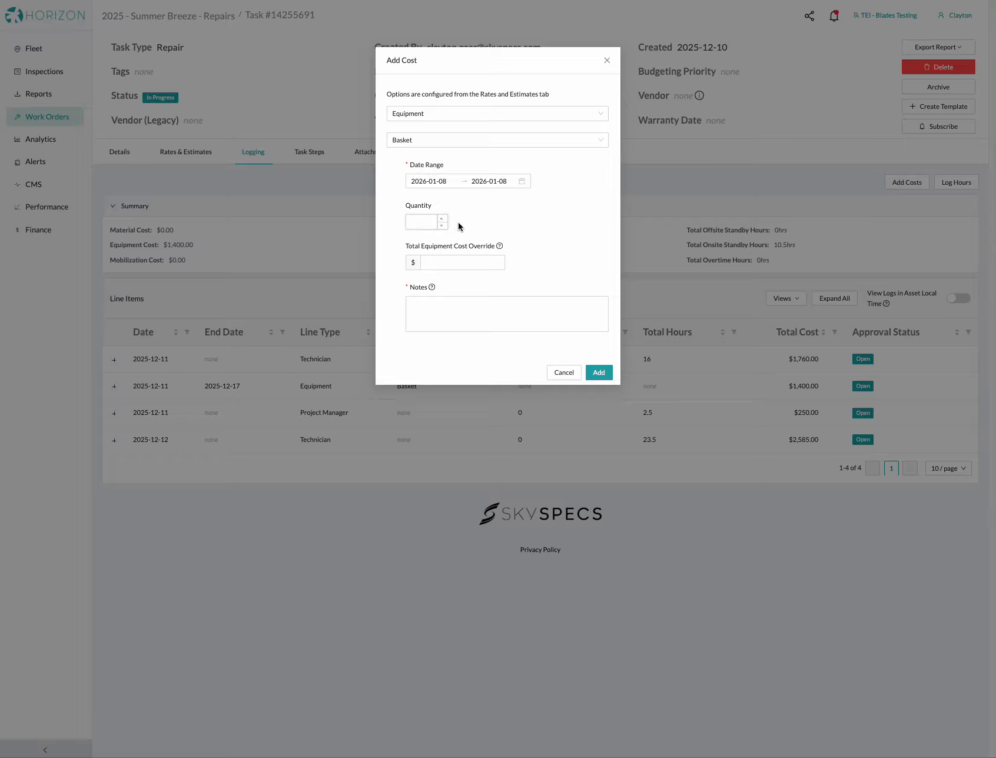
text(1)
click(446, 305)
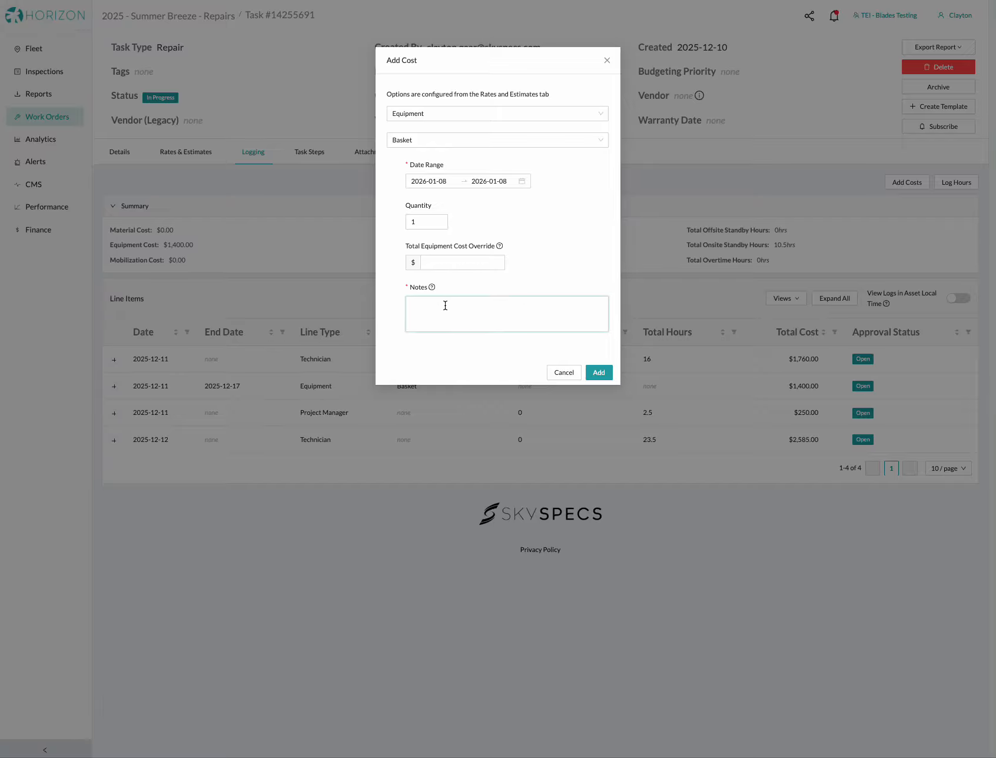
text(1 day of basket rental)
click(598, 374)
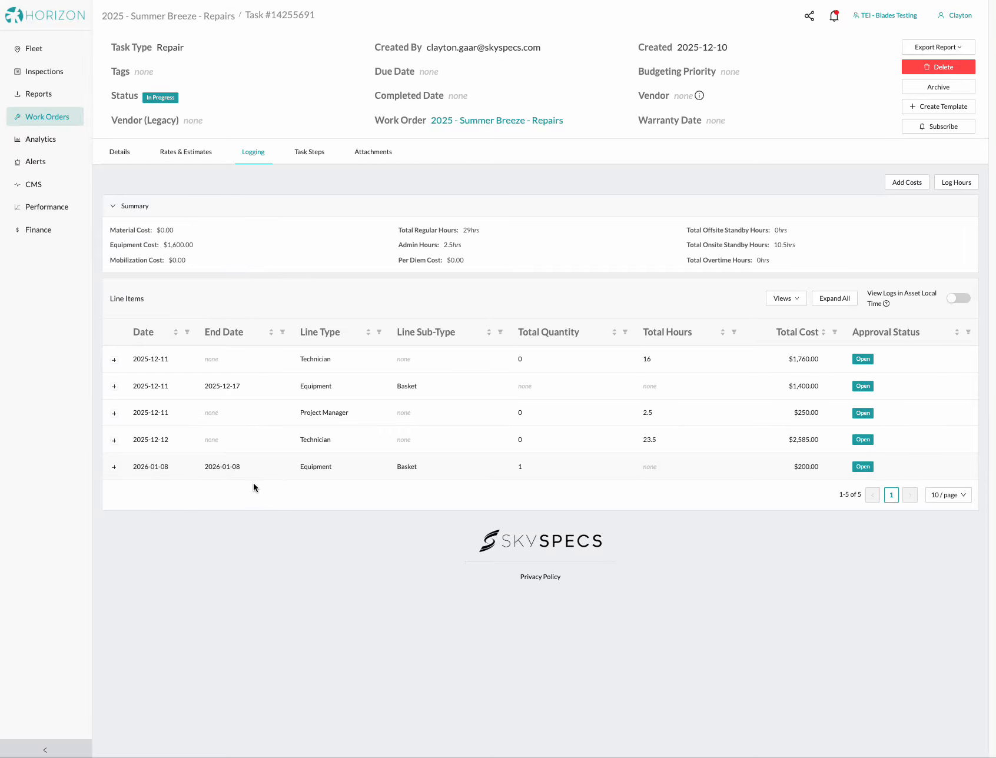
click(113, 468)
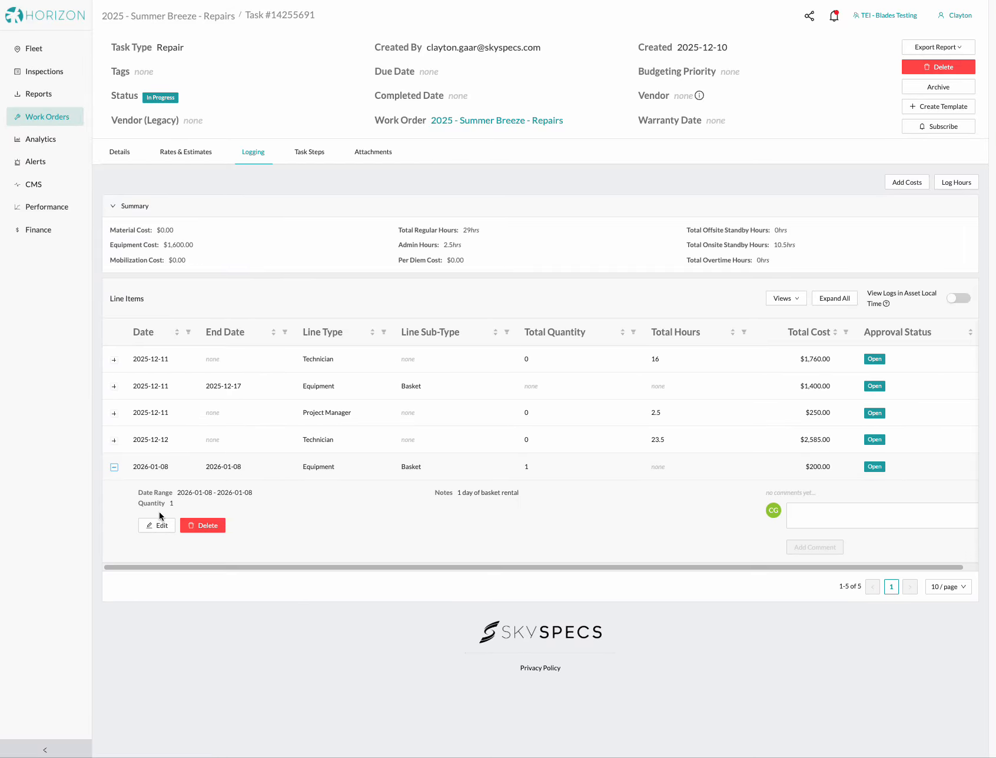
click(115, 468)
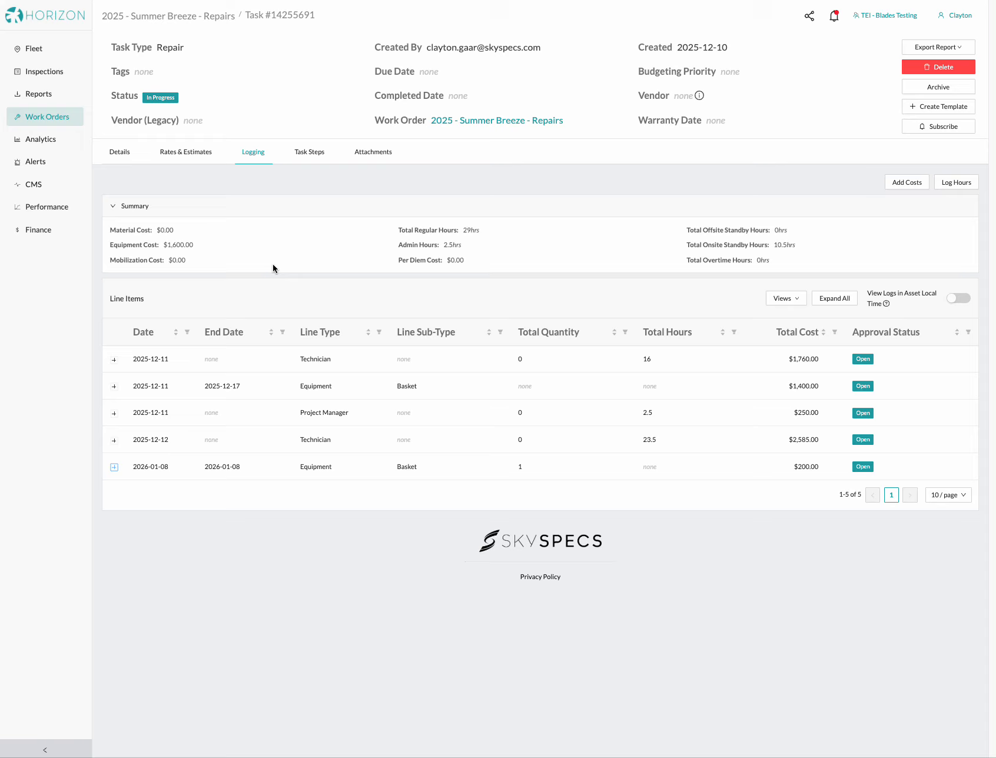
Start a second cost entry on the same task, again with type Equipment and equipment log Basket
click(897, 184)
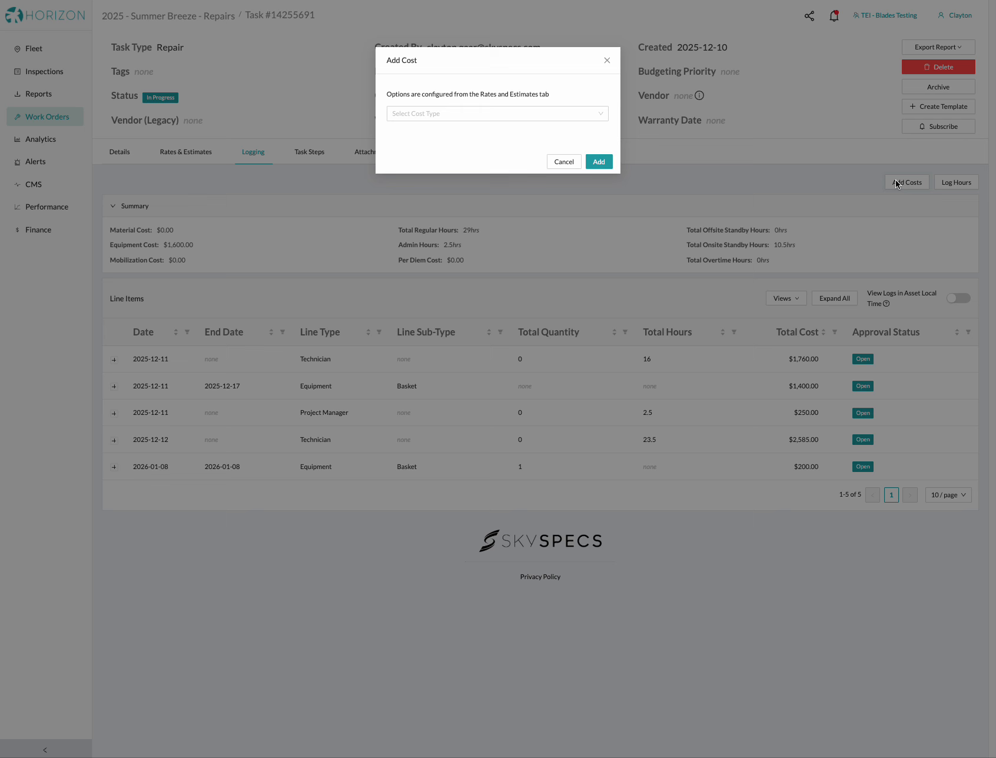
click(483, 117)
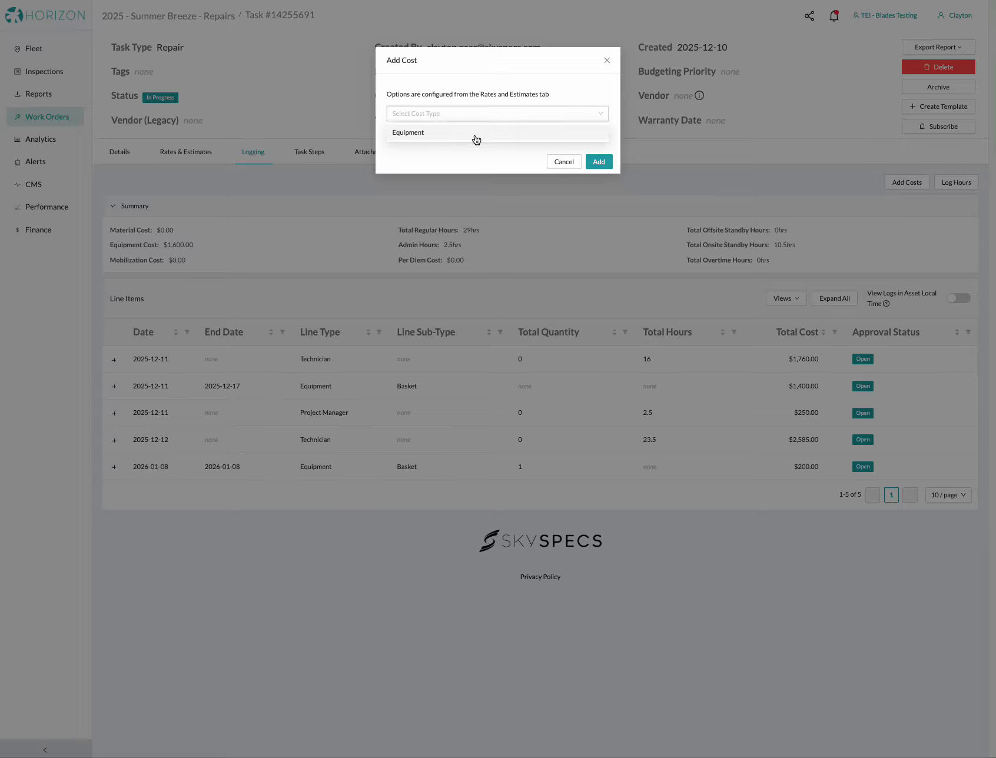
click(474, 137)
click(466, 142)
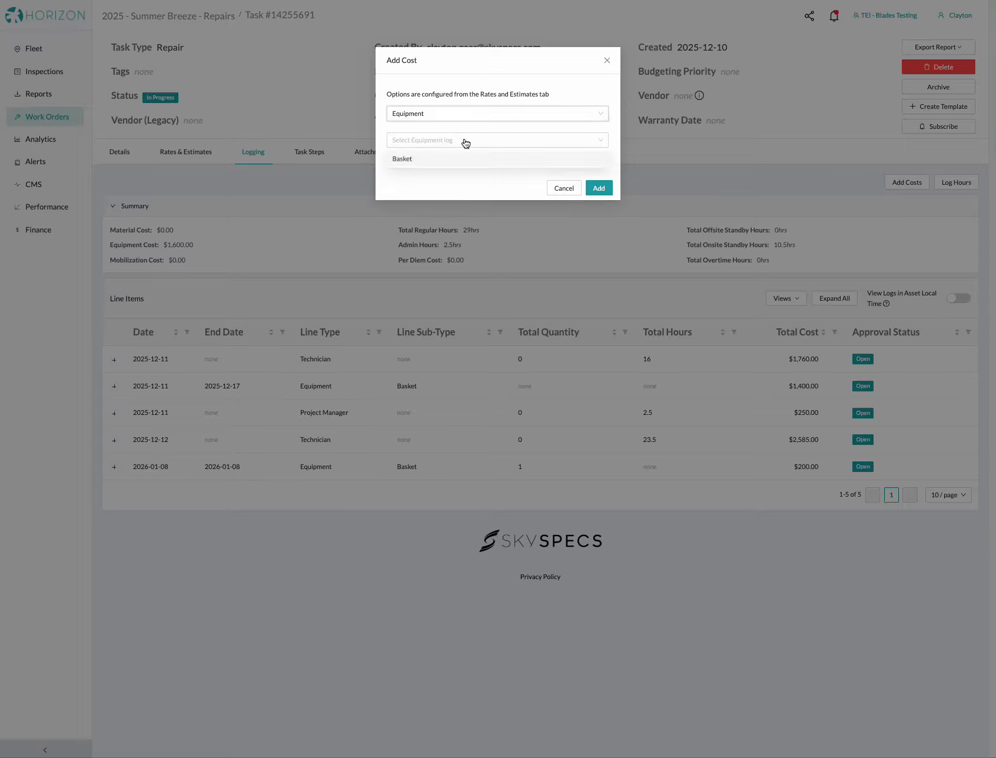
click(427, 161)
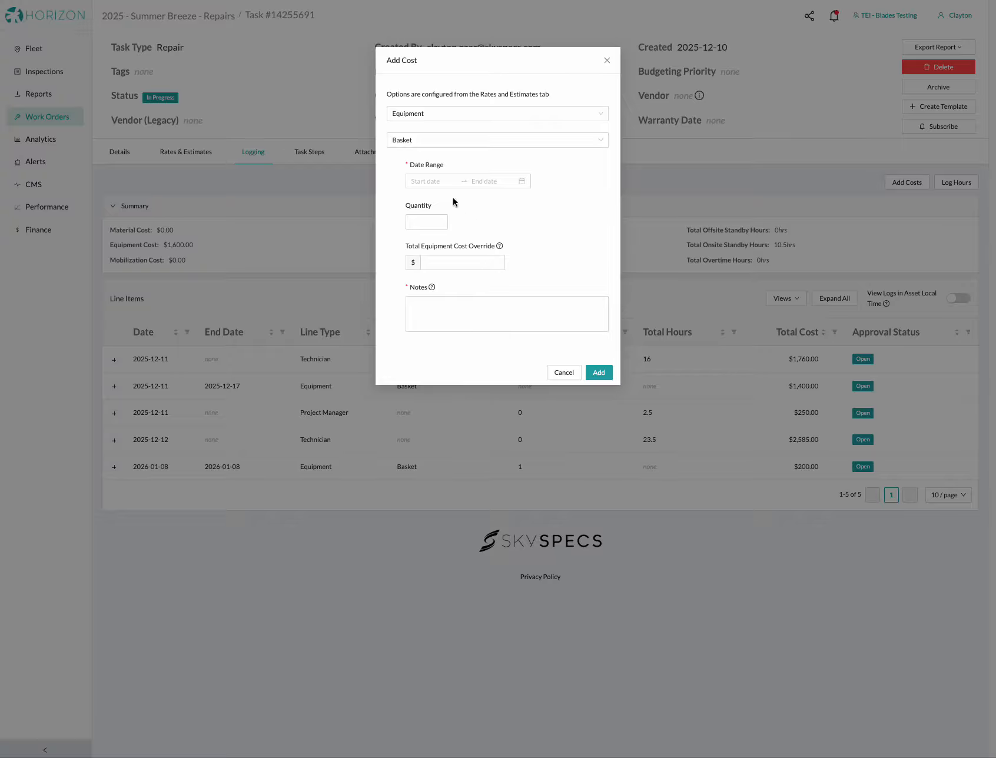
Add the second basket cost with both dates 2026-01-09, a total equipment cost override of $350 and notes "special case basket use"
click(422, 182)
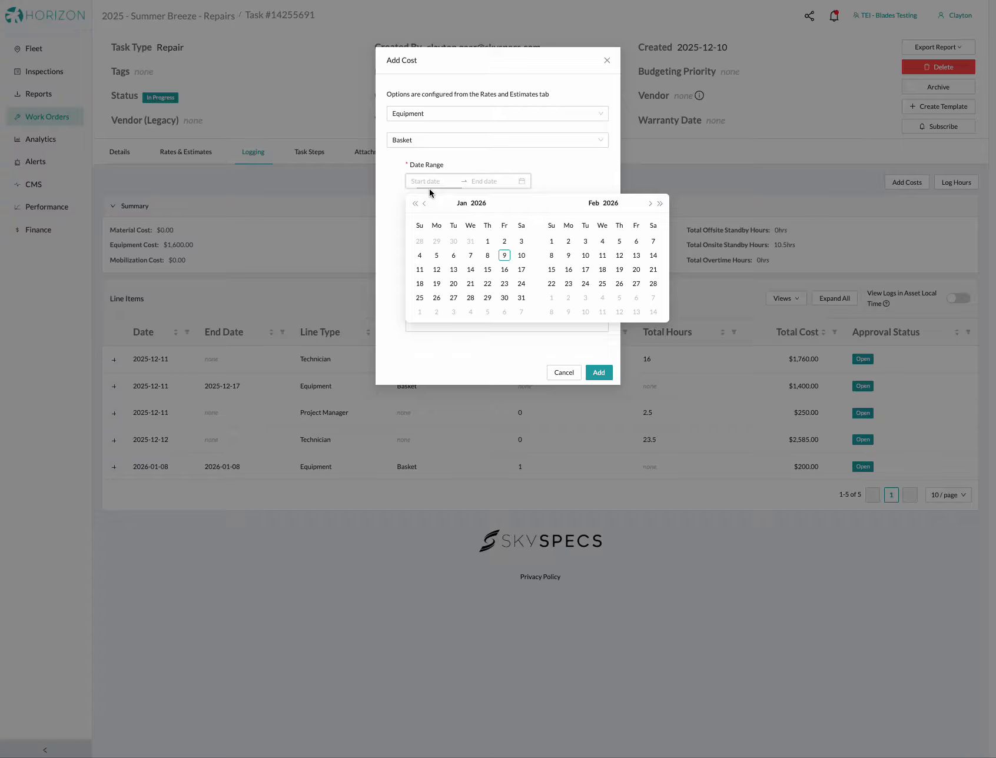
click(506, 256)
click(505, 257)
click(505, 257)
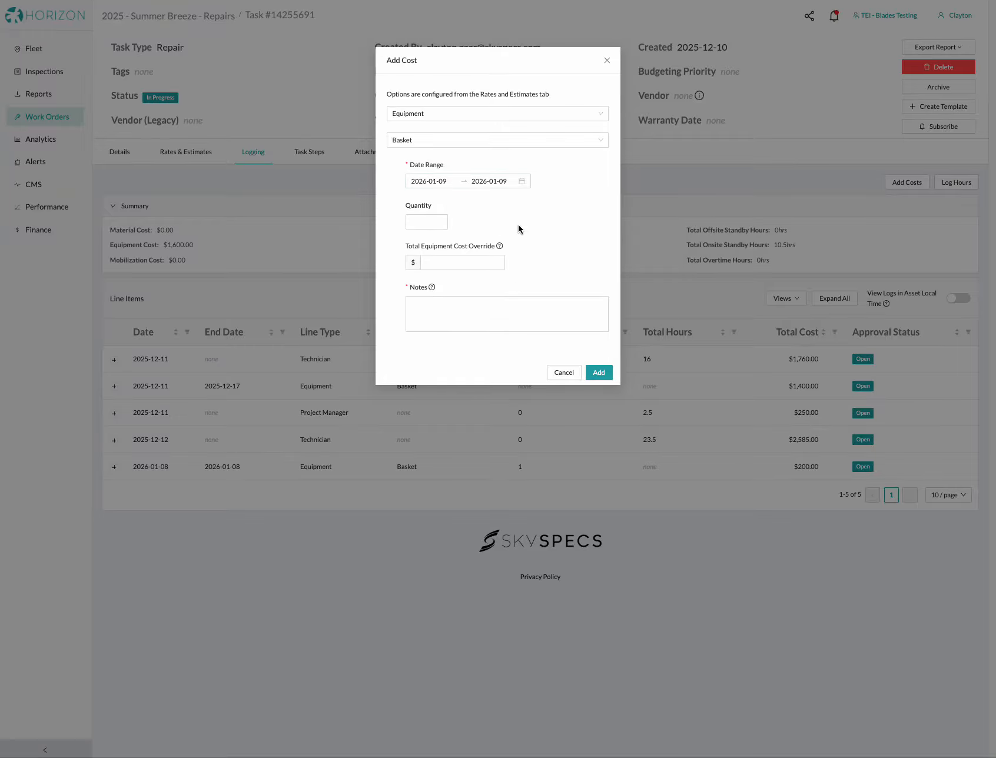
click(456, 261)
text(350)
click(451, 314)
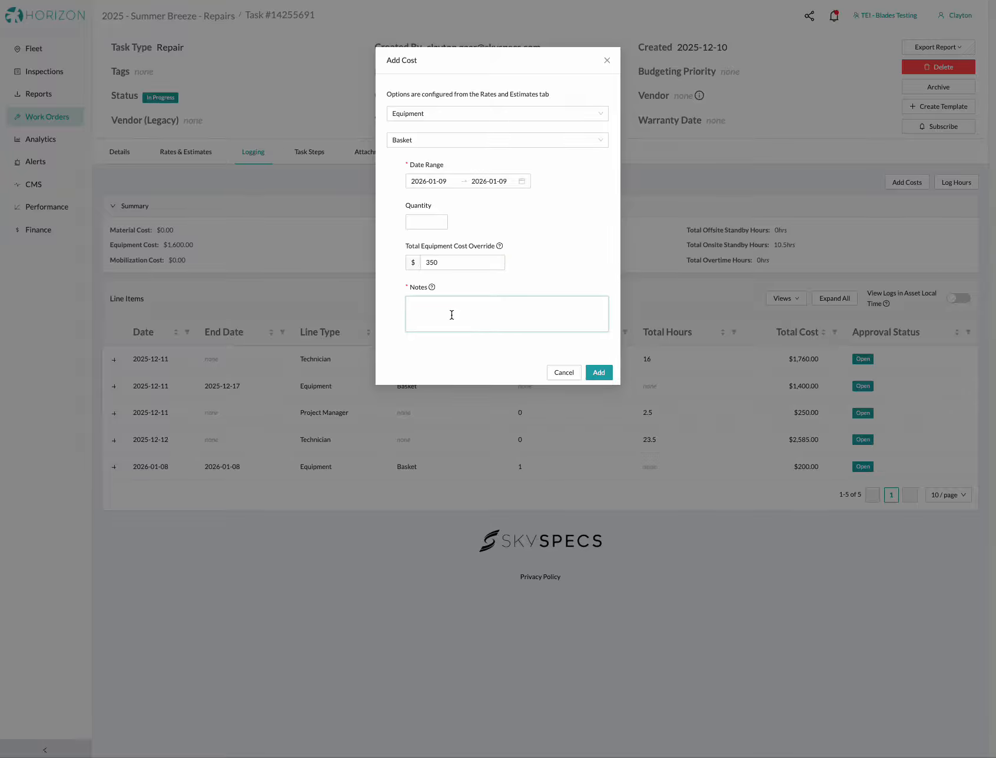
text(special case basket use)
click(605, 377)
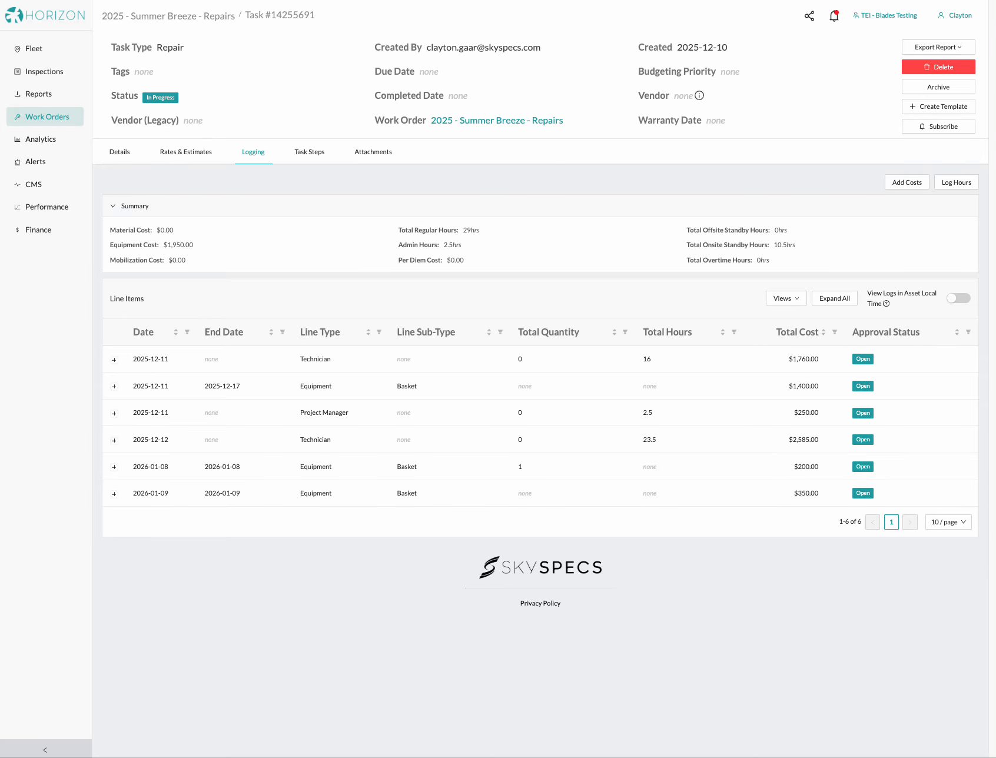
Open the cost log of the parent work order 2025 - Summer Breeze - Repairs and start an Equipment cost entry for Basket
click(201, 18)
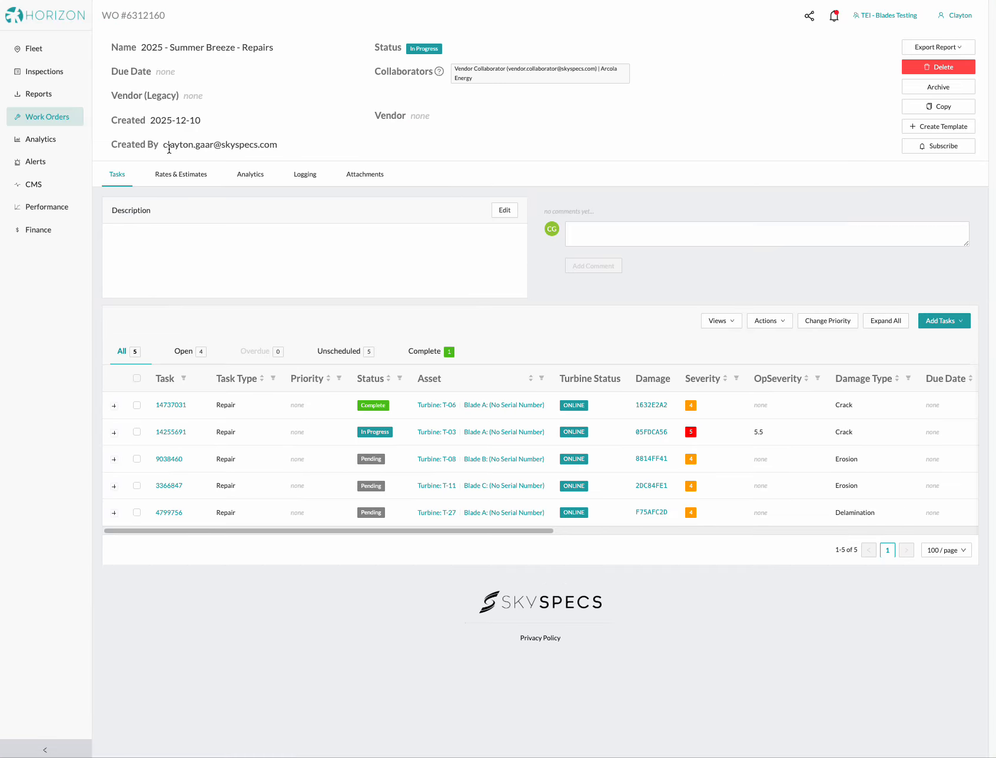
click(307, 177)
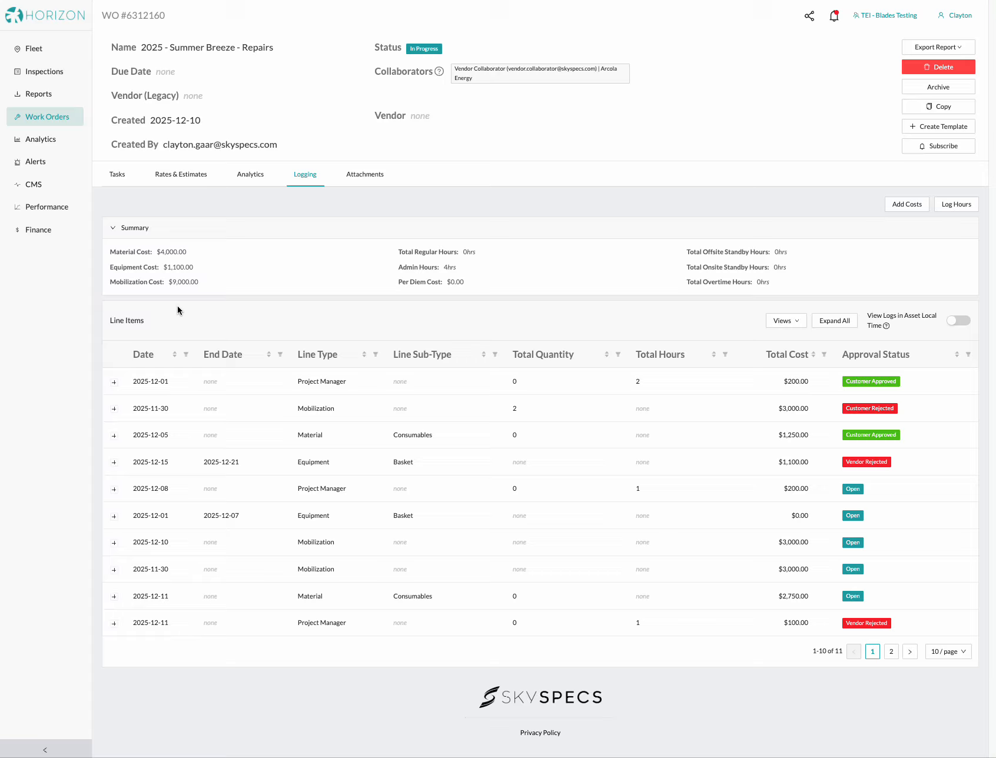
click(904, 206)
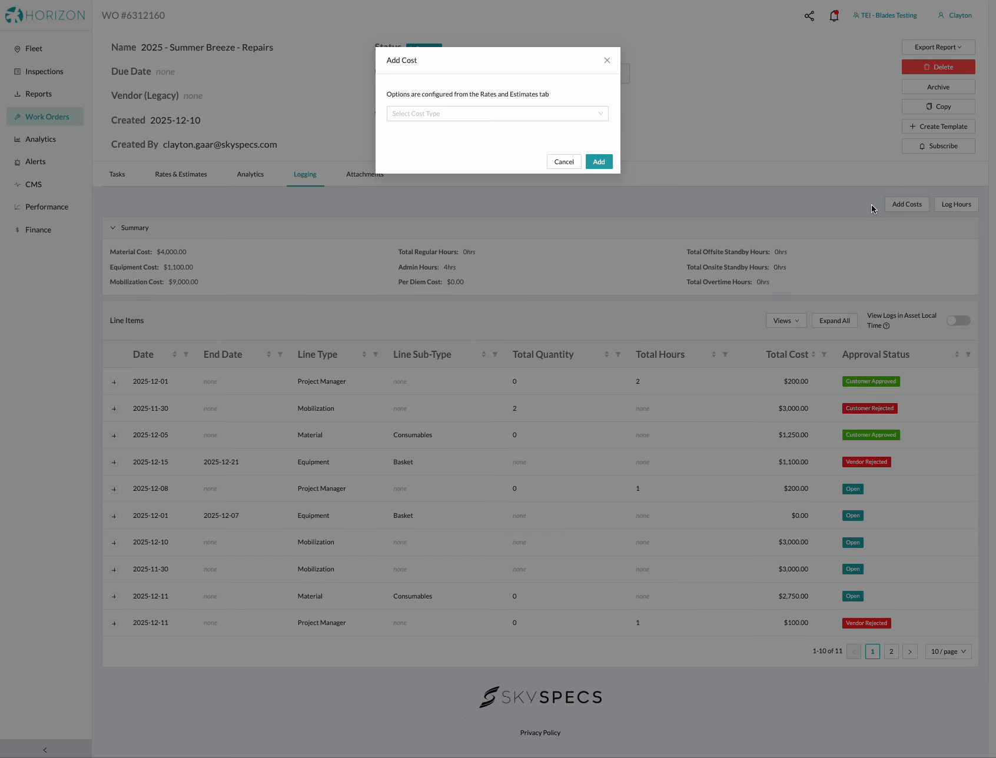
click(477, 118)
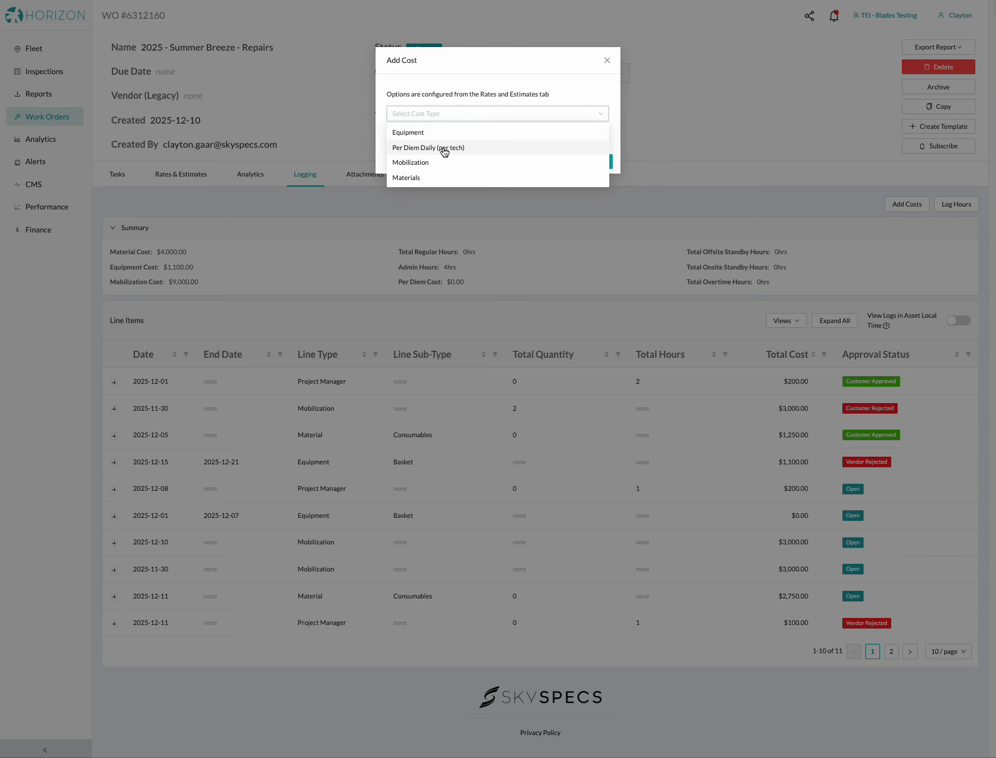
click(426, 133)
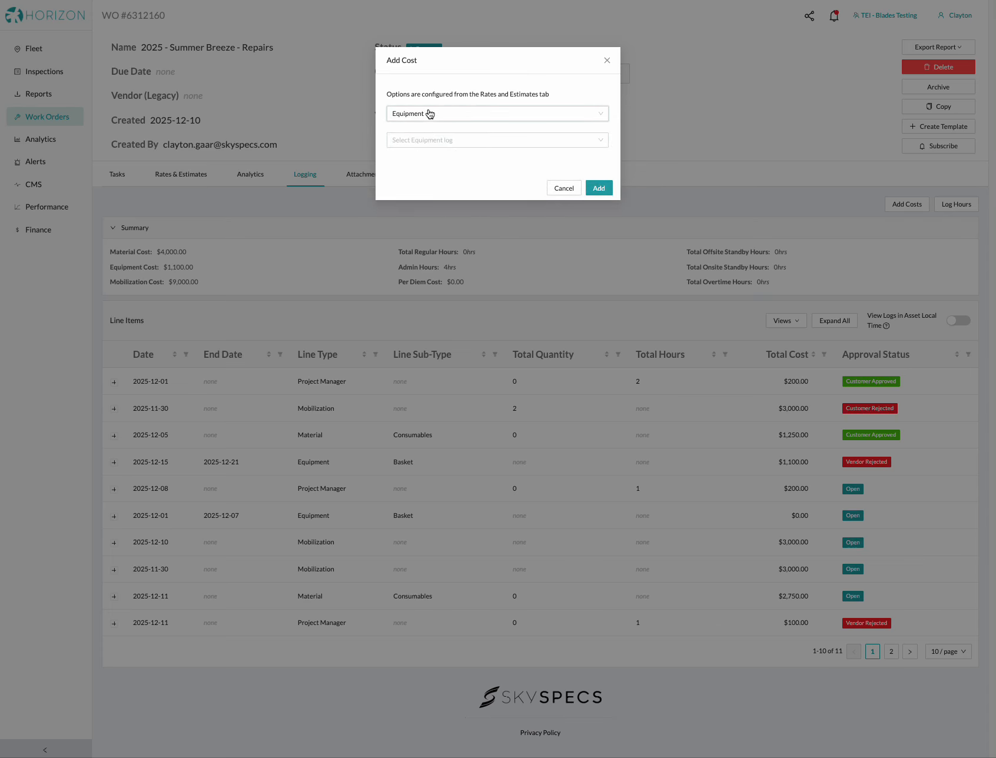
click(429, 112)
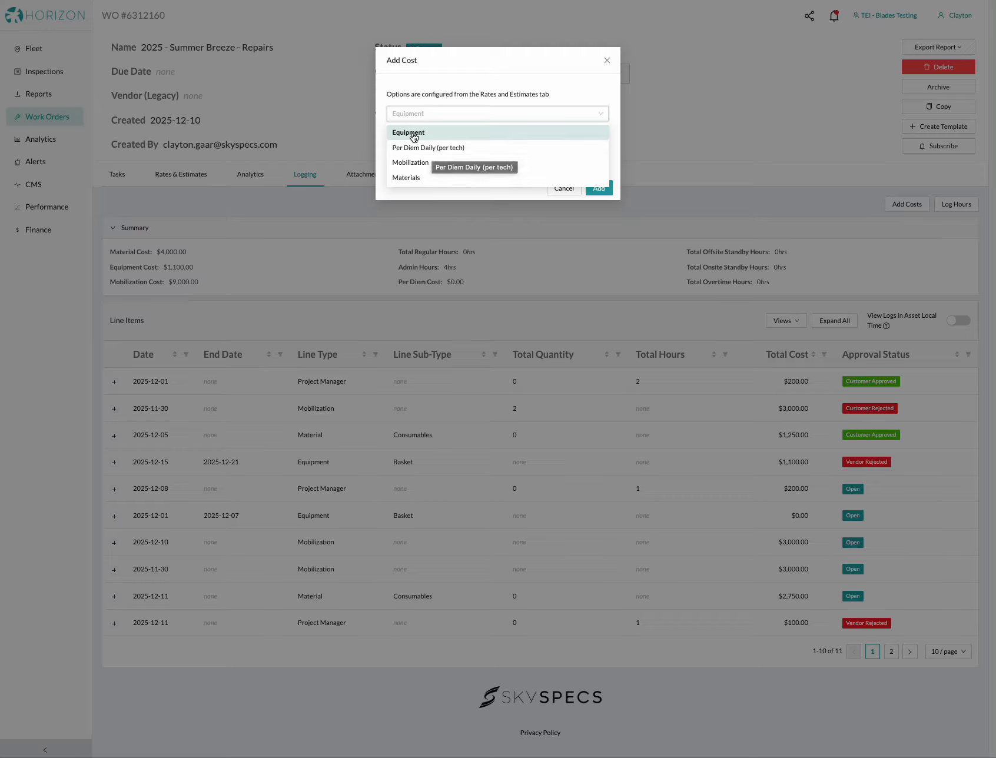
click(413, 133)
click(423, 143)
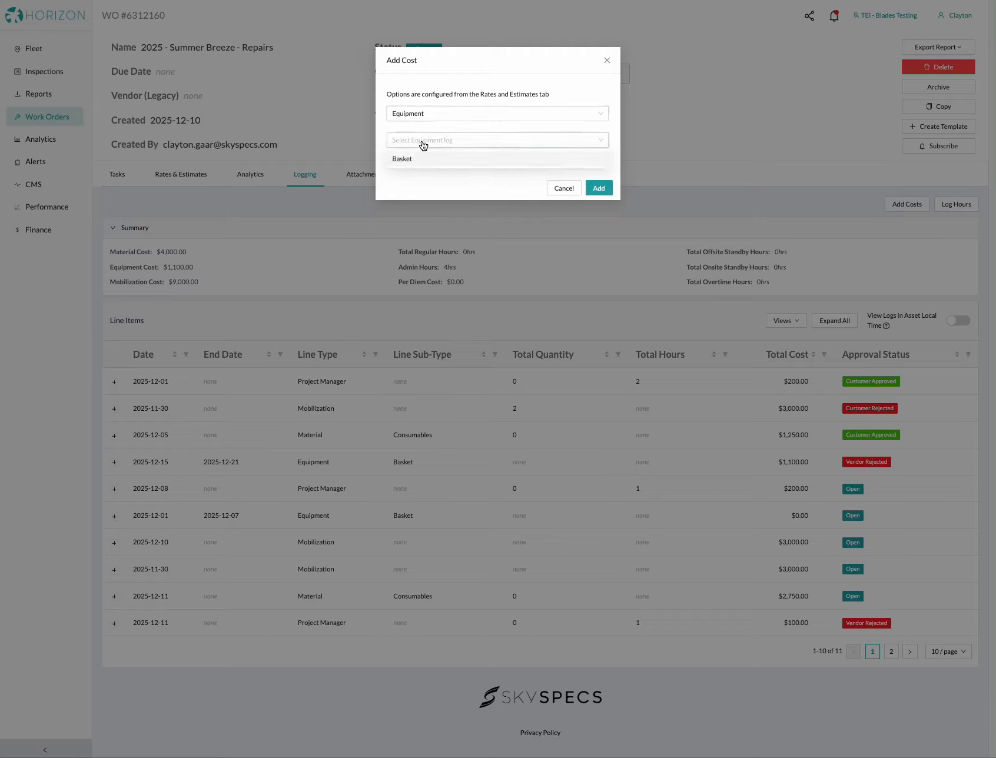
click(412, 160)
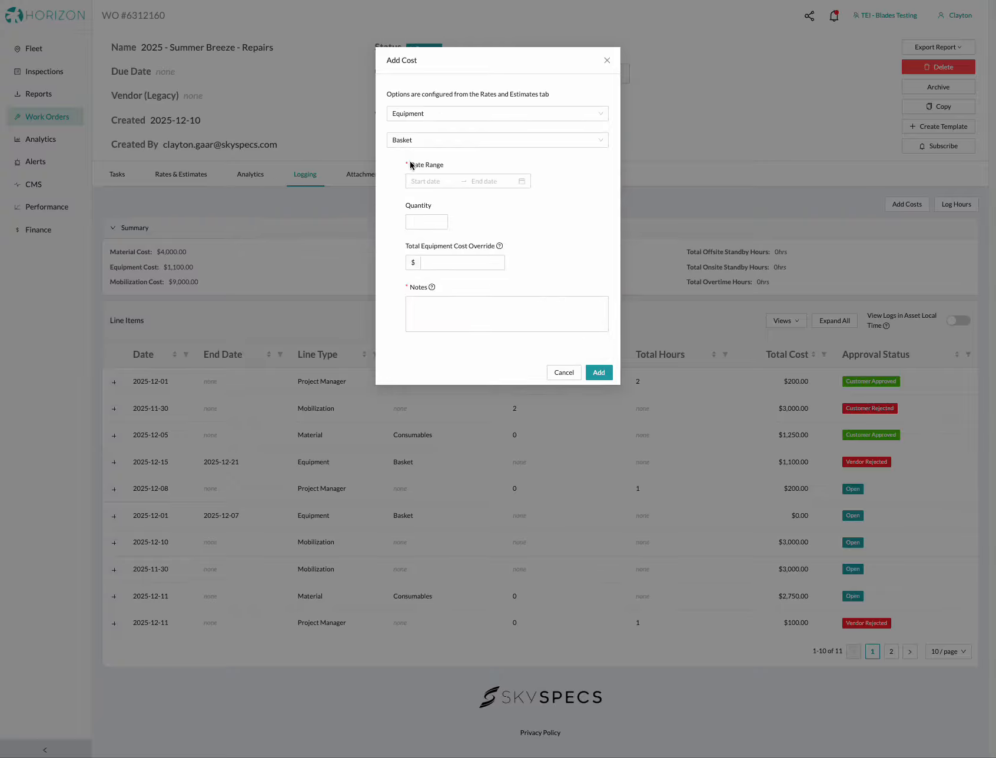
Set the work order basket cost's date range to 2026-01-10 through 2026-01-16
click(416, 181)
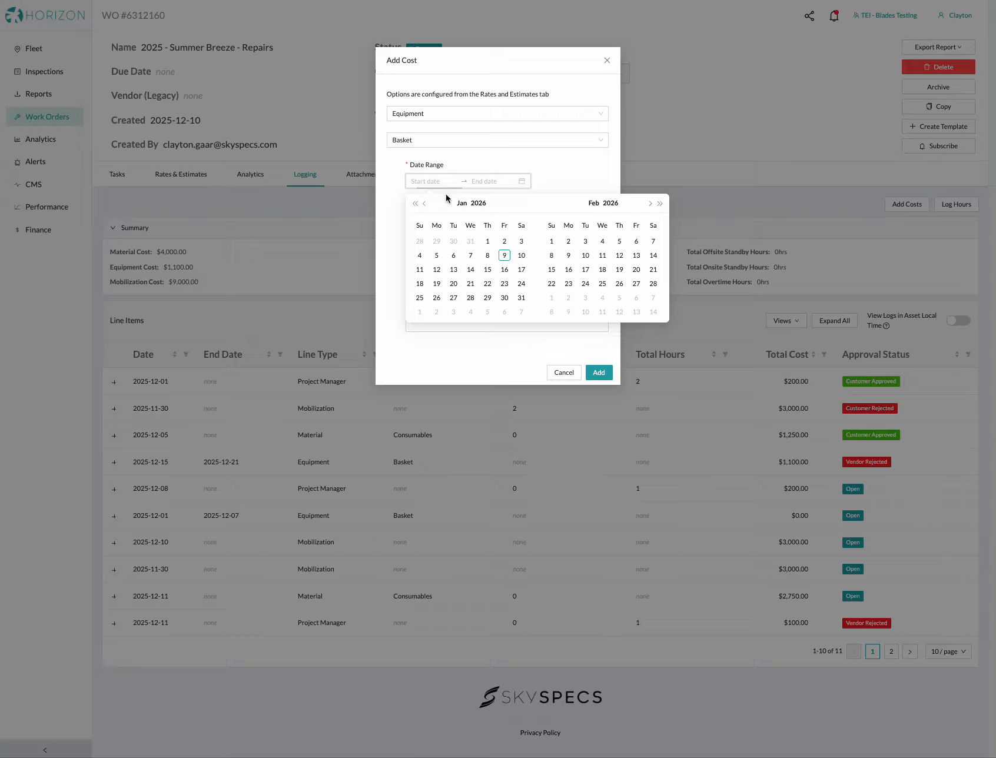
click(504, 255)
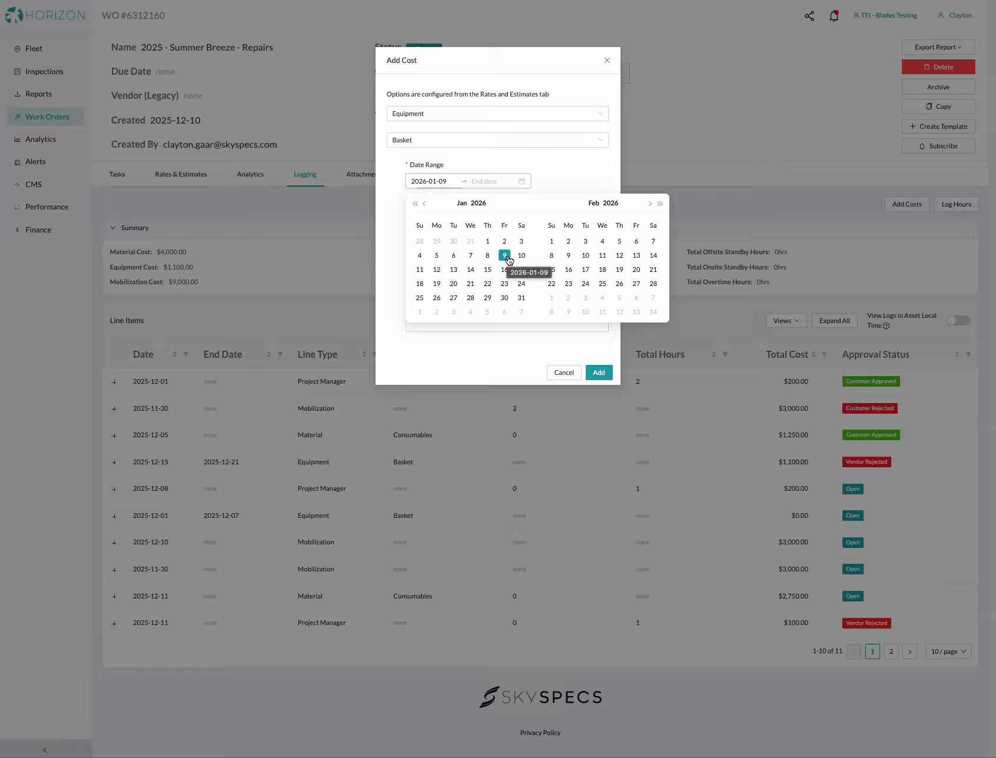
click(521, 255)
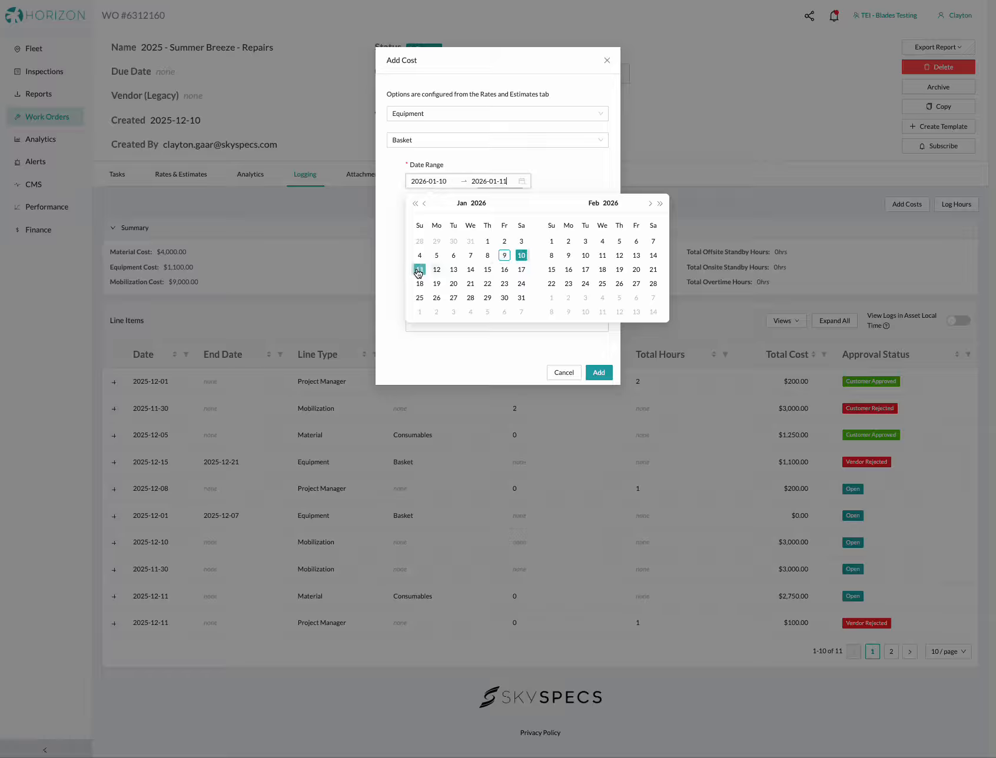
click(504, 270)
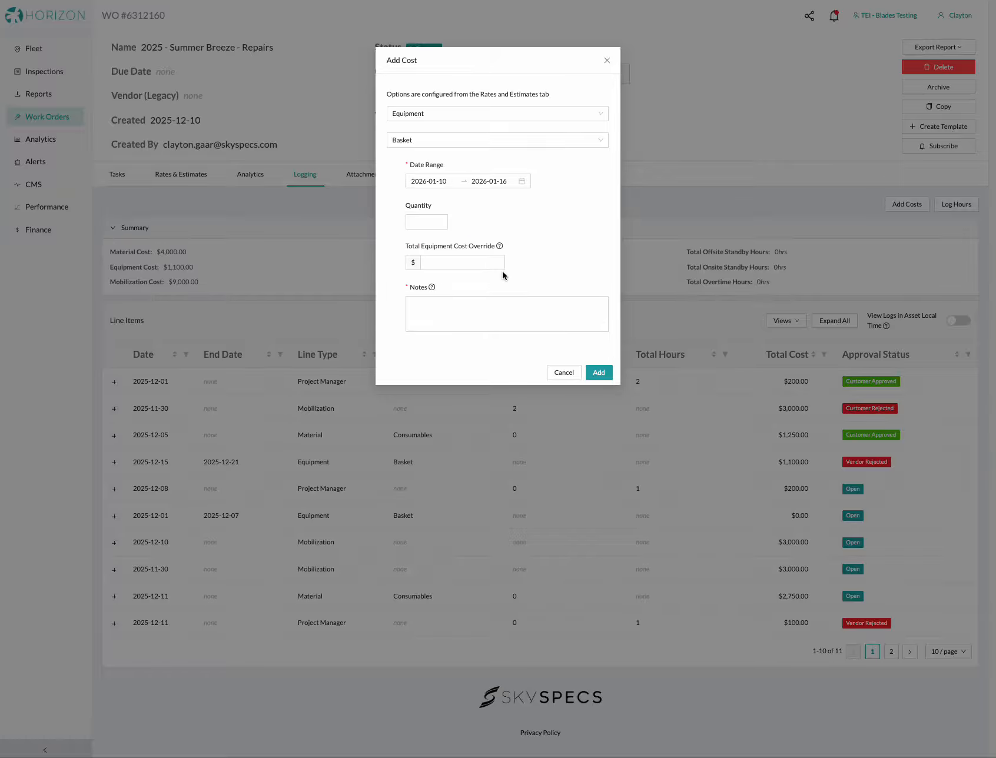
Give the work order basket cost a quantity of 7 and notes "1 week basket rental team 2", and add it to the log
click(429, 222)
text(7)
click(452, 313)
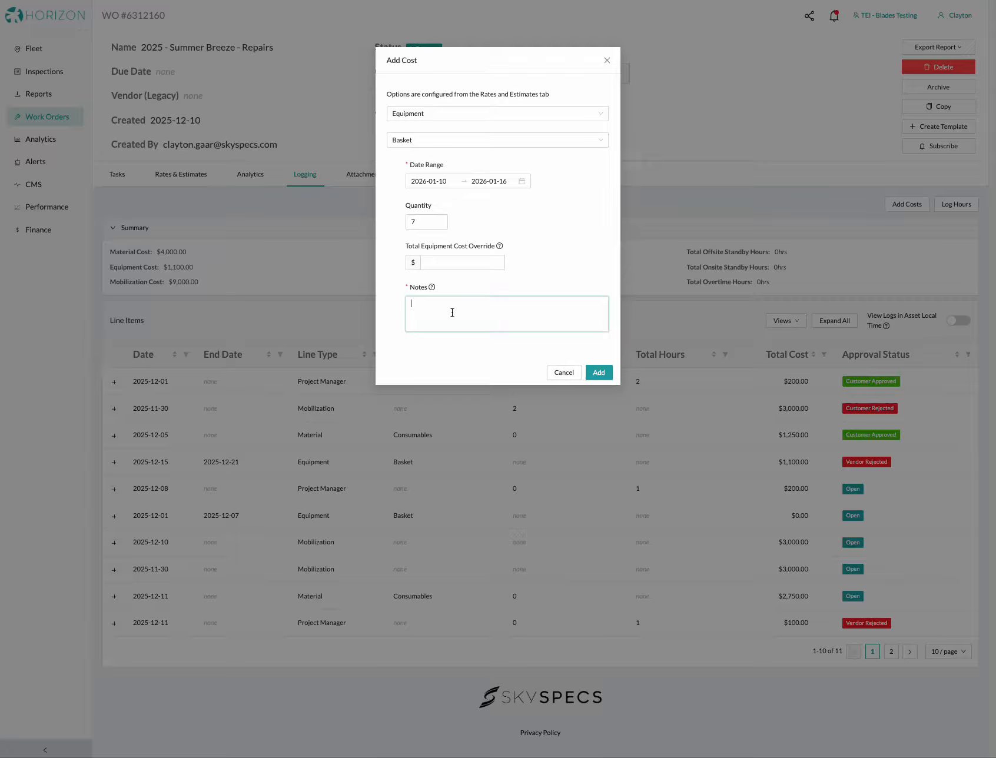
text(1 week basket rental team 2)
click(598, 372)
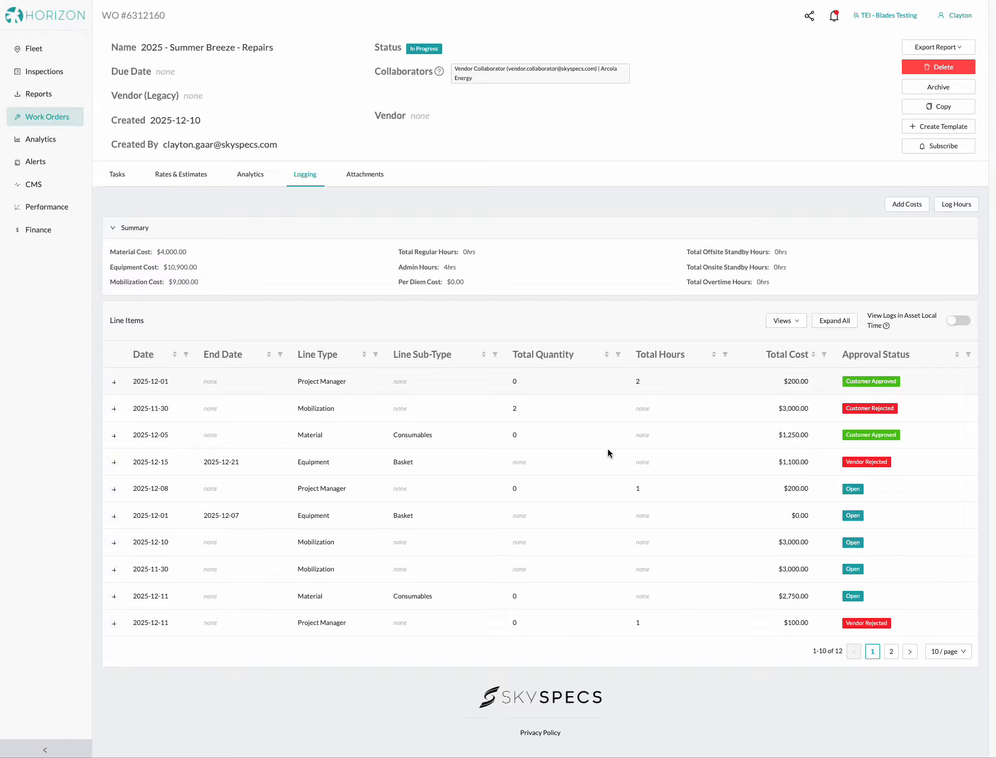
Review the details of the new 2026-01-10 basket line item, and bring up the work order's cost analytics
click(891, 652)
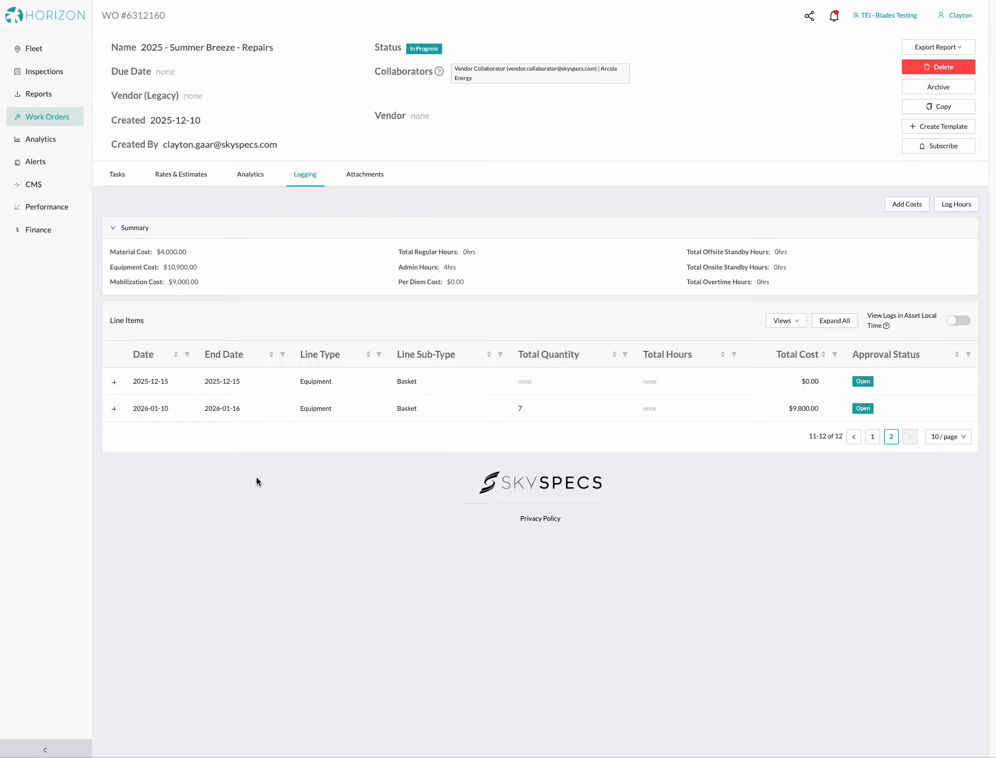
right_click(221, 458)
click(114, 409)
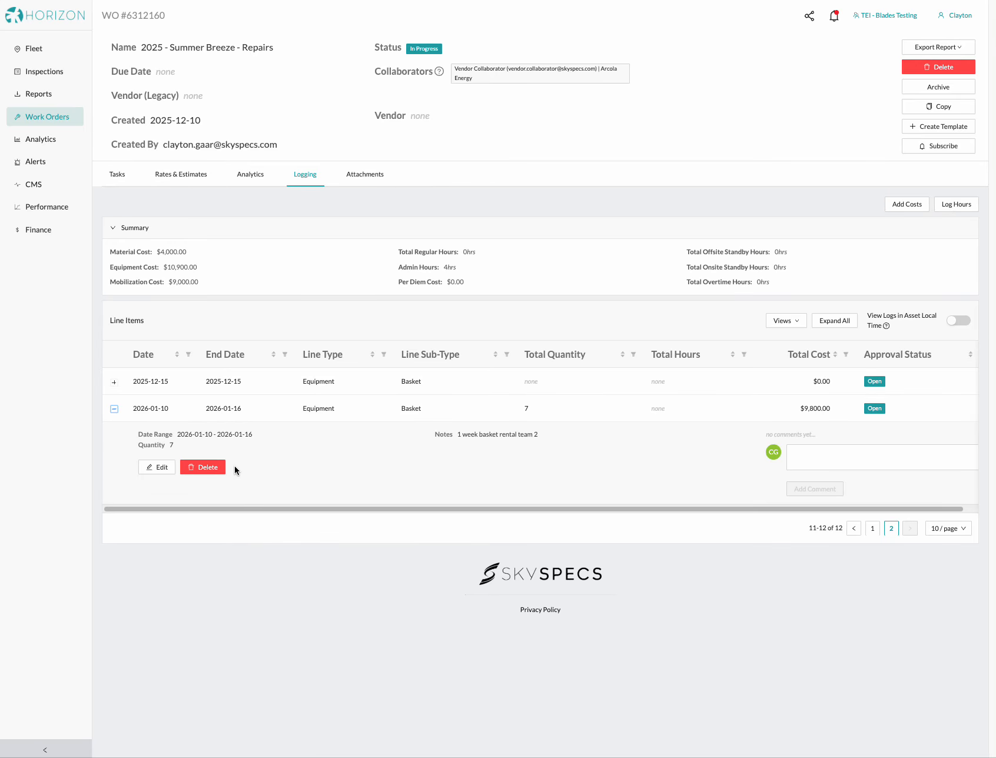
click(114, 408)
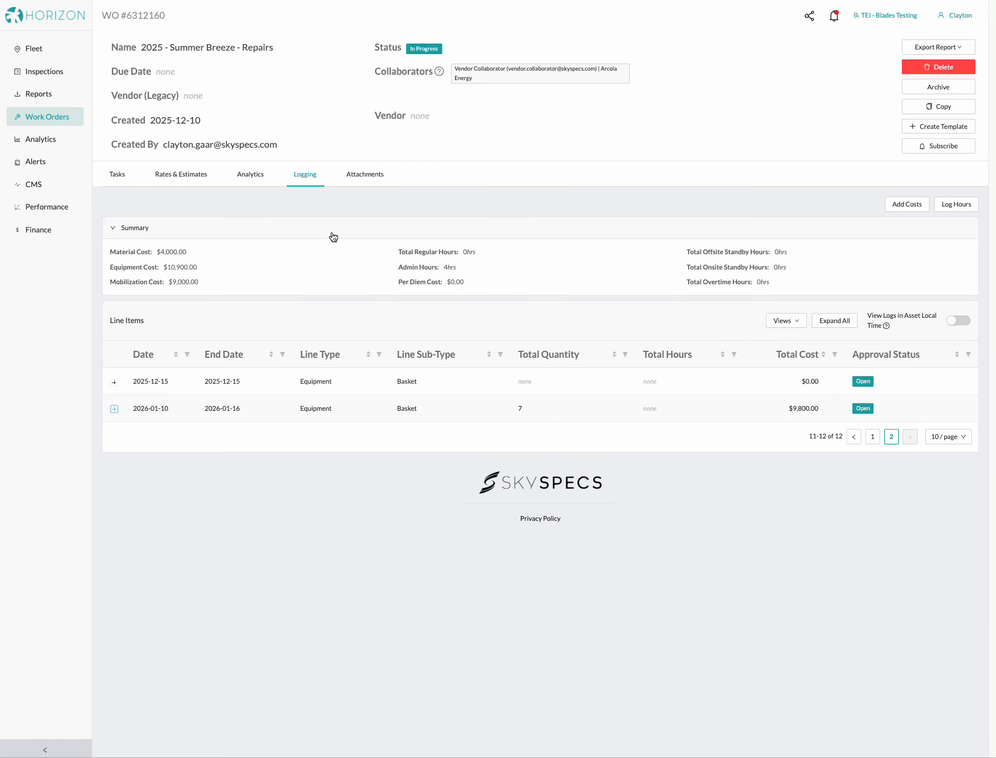
click(257, 181)
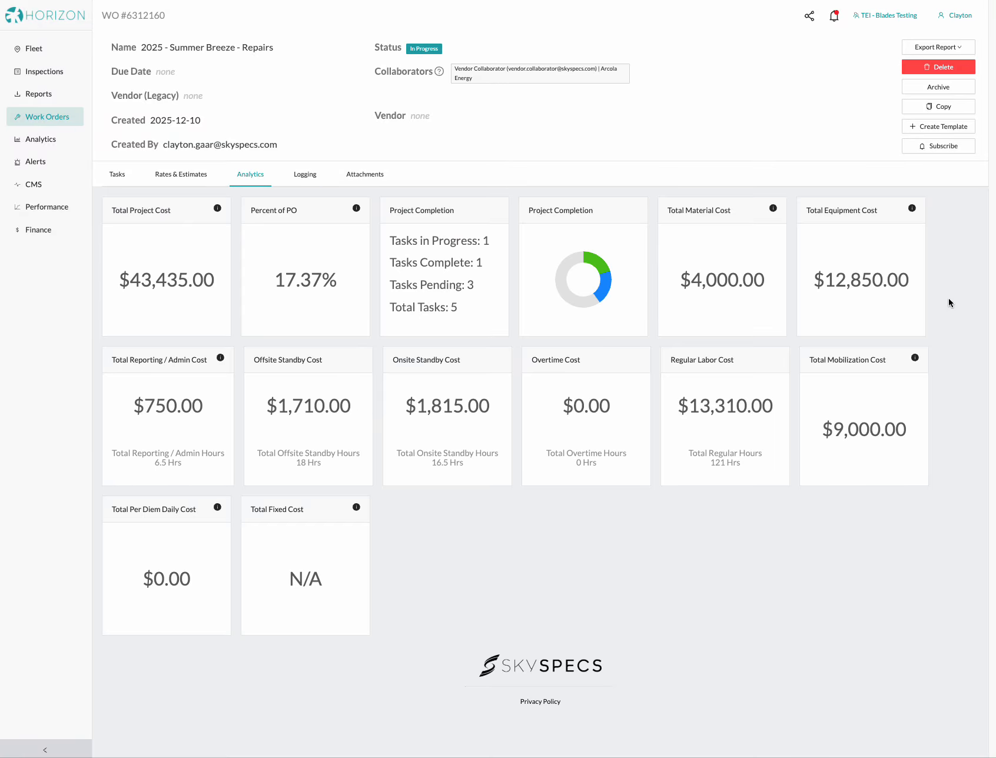